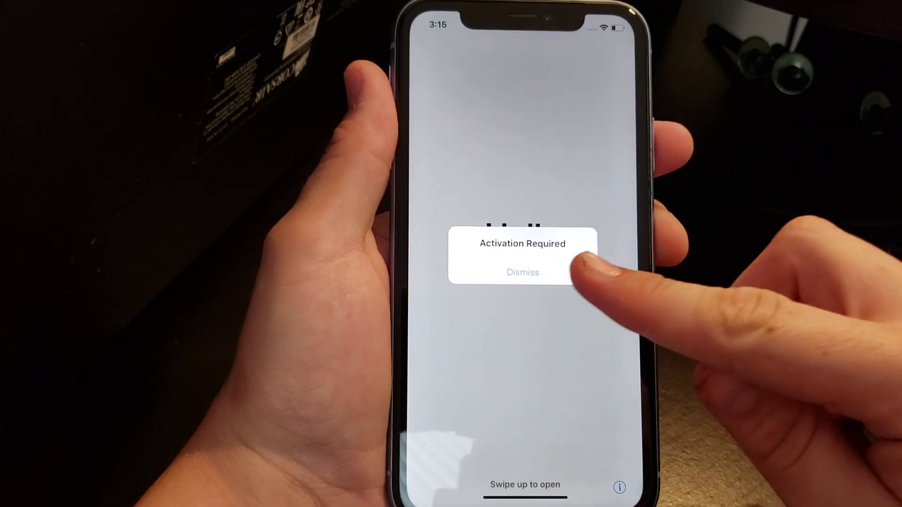
Step: Dismiss the Activation Required alert to reveal the Hello screen
click(514, 281)
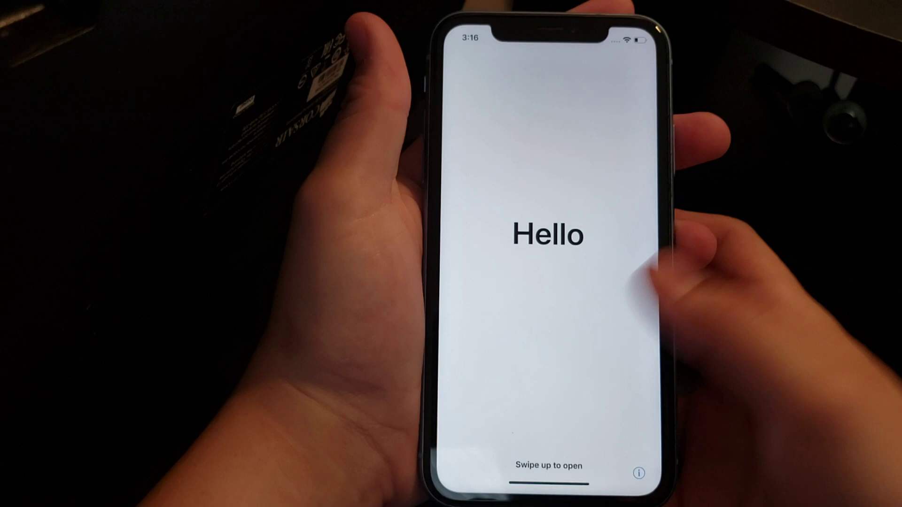
Step: Swipe up on the Hello screen to reach the Update Completed page
drag(548, 484, 549, 296)
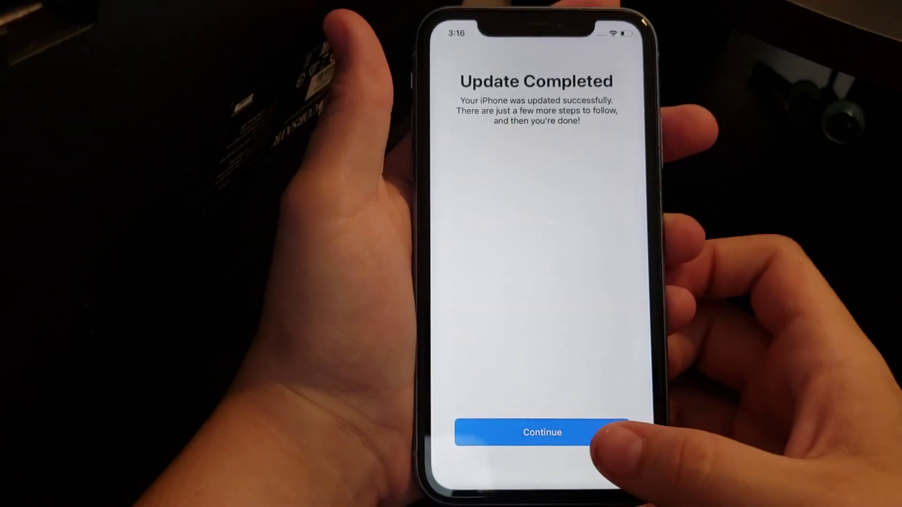